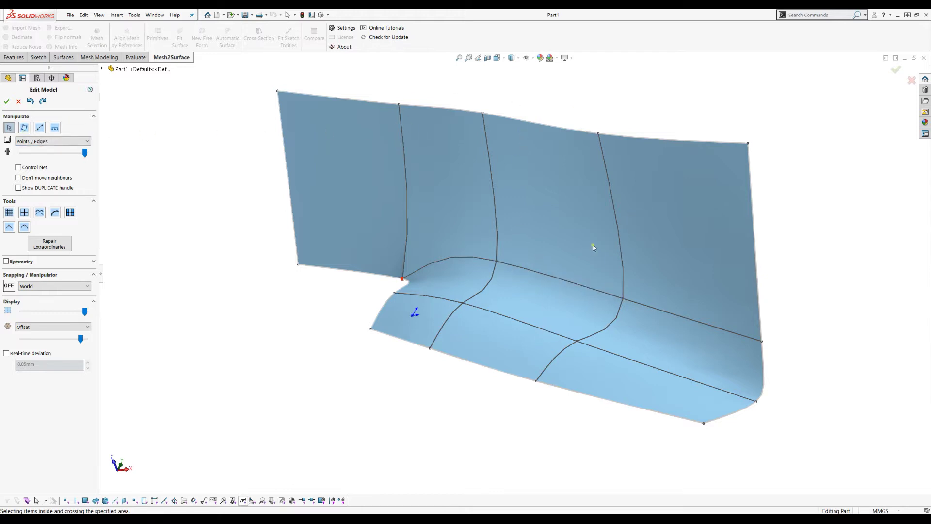
Shift the two middle points of the surface's upper border slightly along the border toward the right end.
middle_click_drag(653, 297, 685, 242)
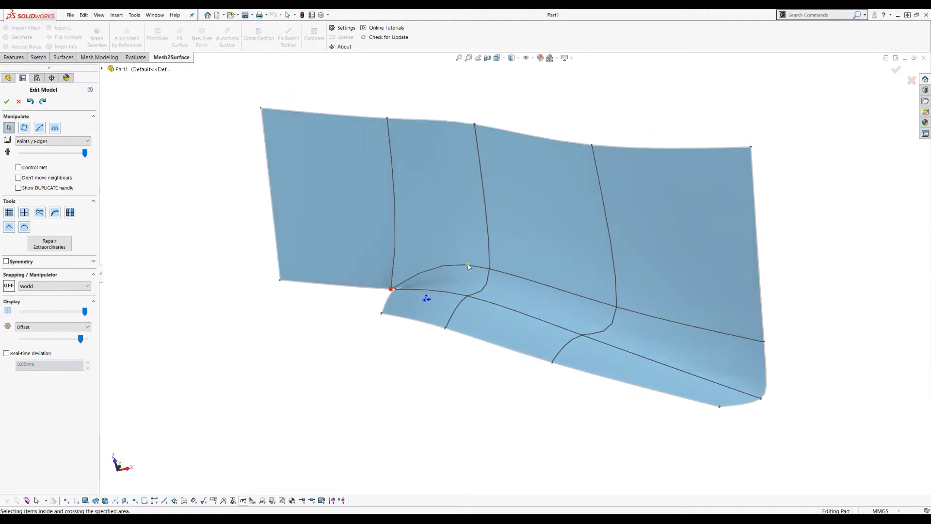
middle_click_drag(414, 359, 417, 401)
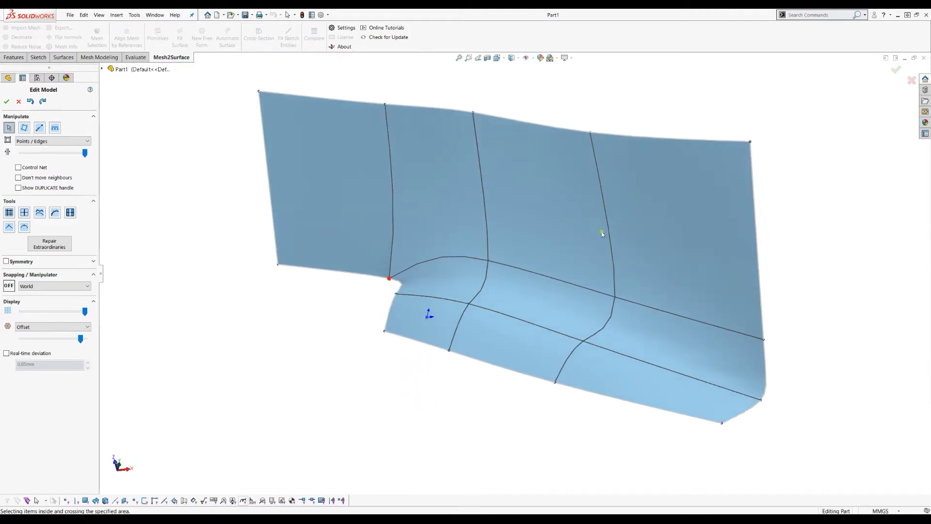
left_click_drag(591, 132, 617, 138)
left_click_drag(481, 113, 496, 118)
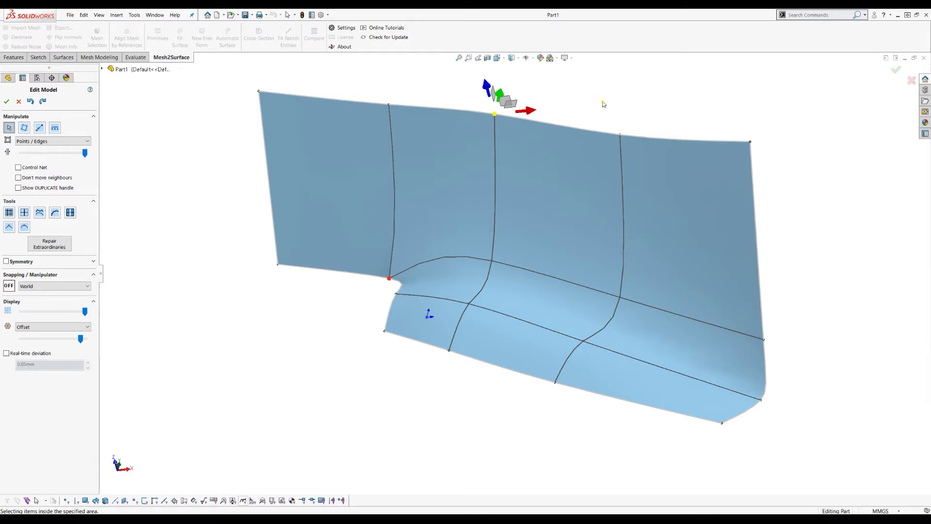
middle_click_drag(512, 402, 527, 445)
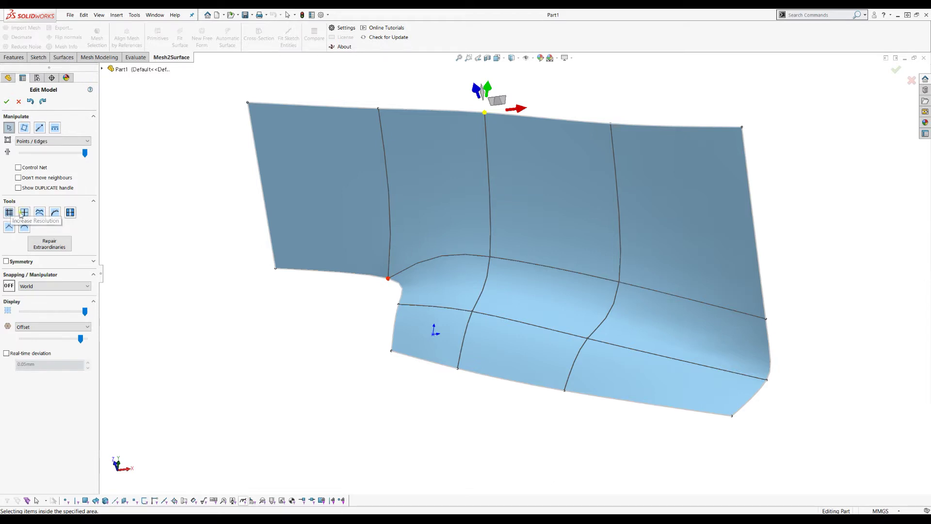
Clear the selection and increase the resolution of the whole surface.
left_click(170, 221)
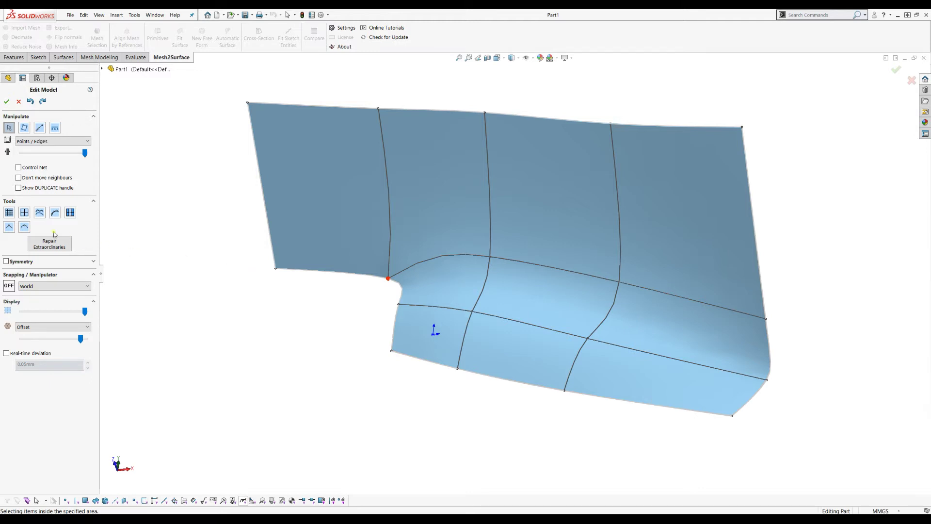
left_click(8, 214)
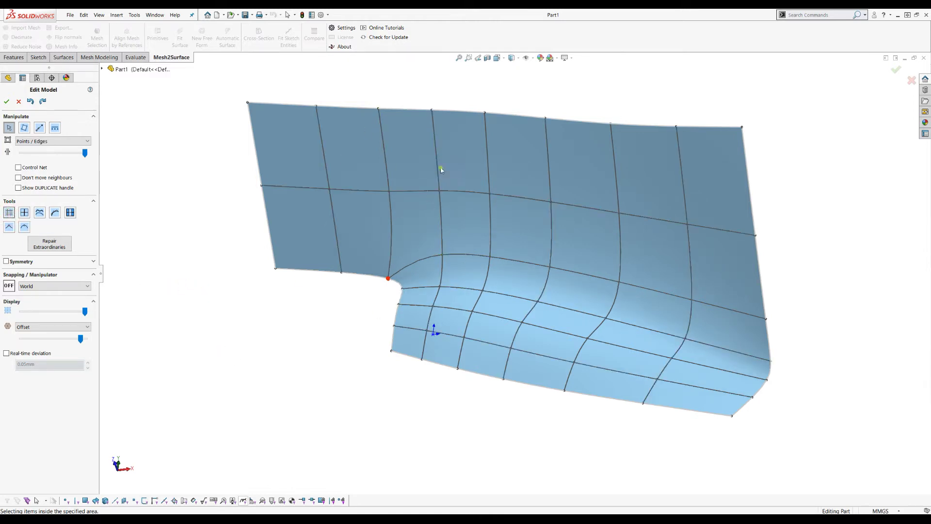
middle_click_drag(330, 368, 327, 356)
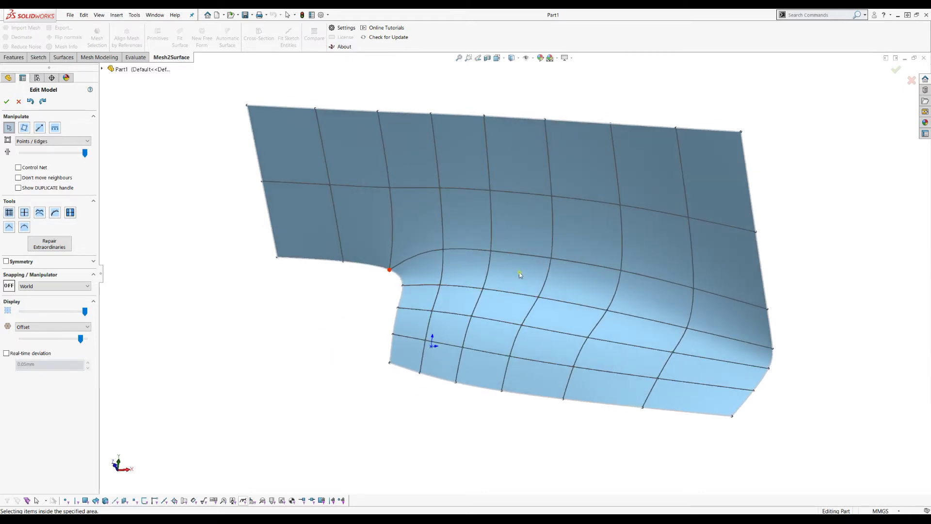
Pull the middle edge and lower points of the surface's right border outward into a rounded bulge, and clear the selection.
left_click_drag(813, 222, 739, 314)
left_click_drag(793, 269, 841, 272)
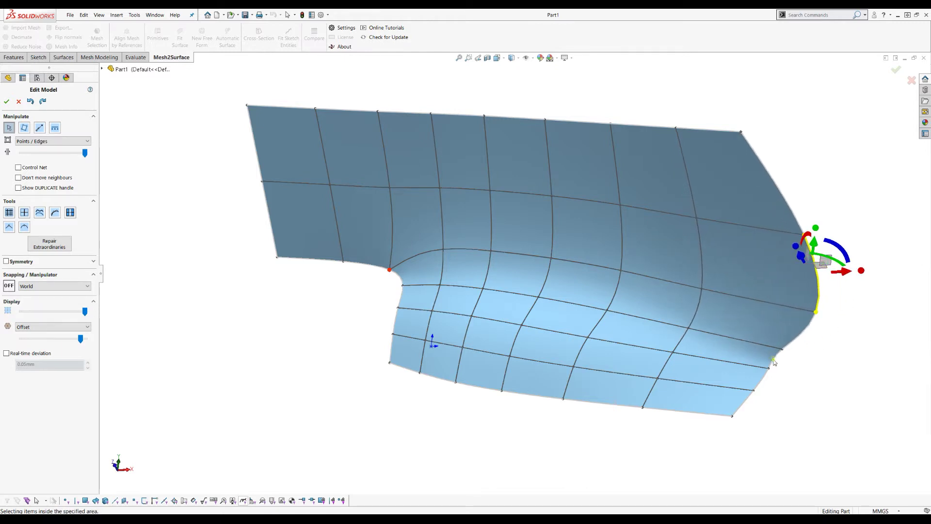
left_click_drag(774, 362, 803, 369)
left_click(764, 398)
middle_click_drag(337, 355, 285, 301)
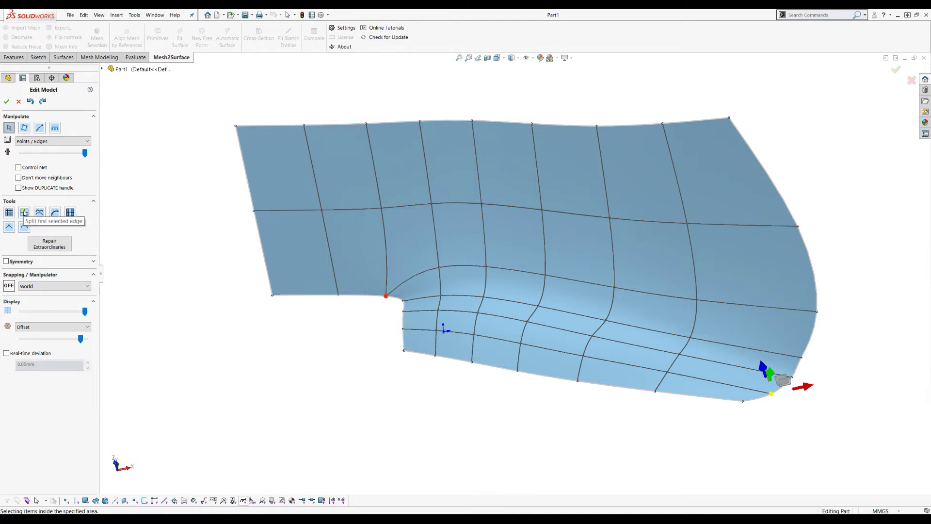
left_click(176, 220)
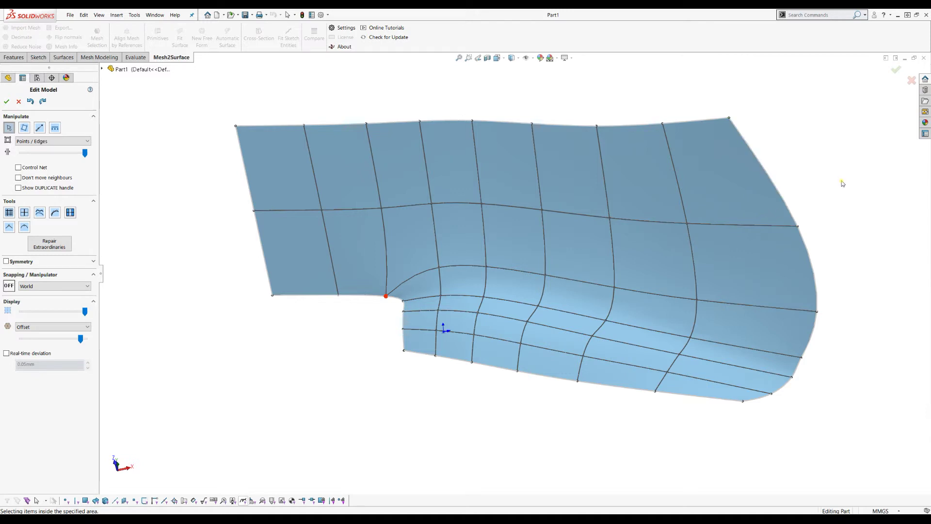
Split the last edge at the right end of the upper border to add a column of patches.
left_click(709, 121)
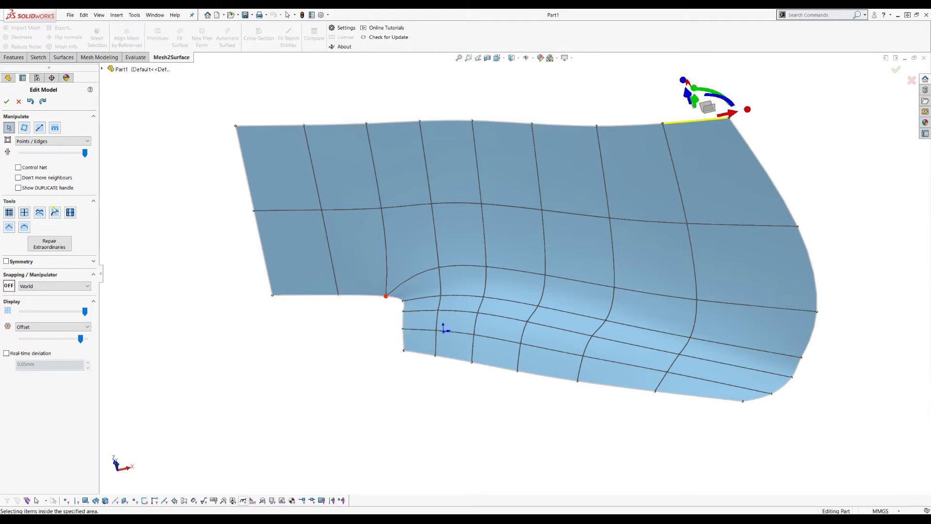
left_click(26, 216)
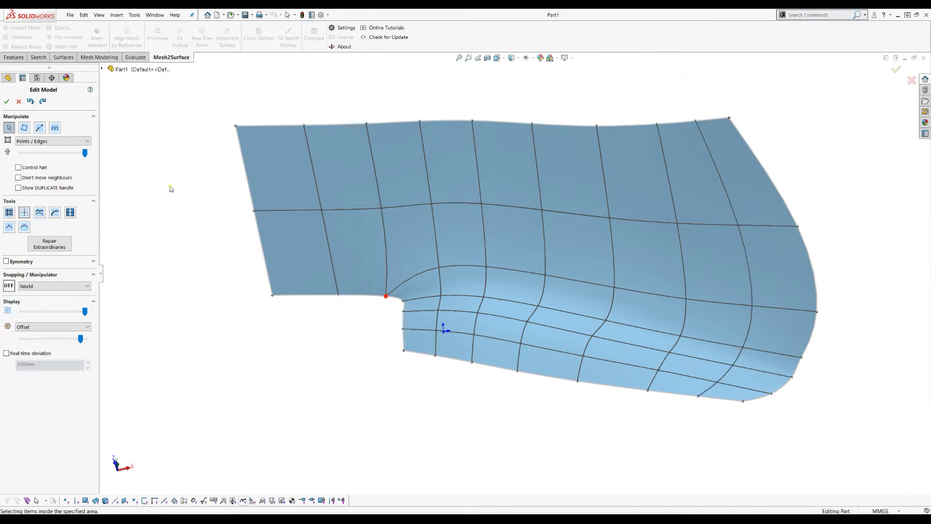
left_click(327, 126)
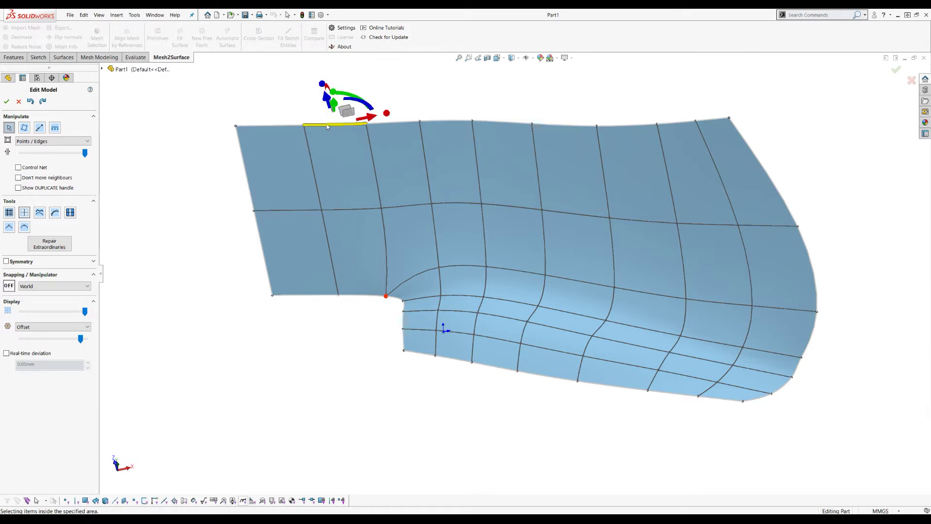
double_click(327, 126)
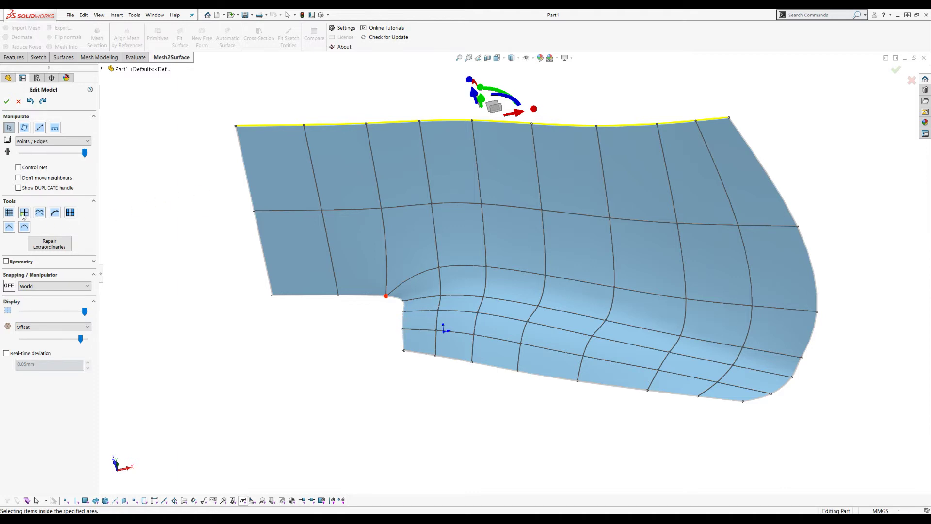
left_click(182, 197)
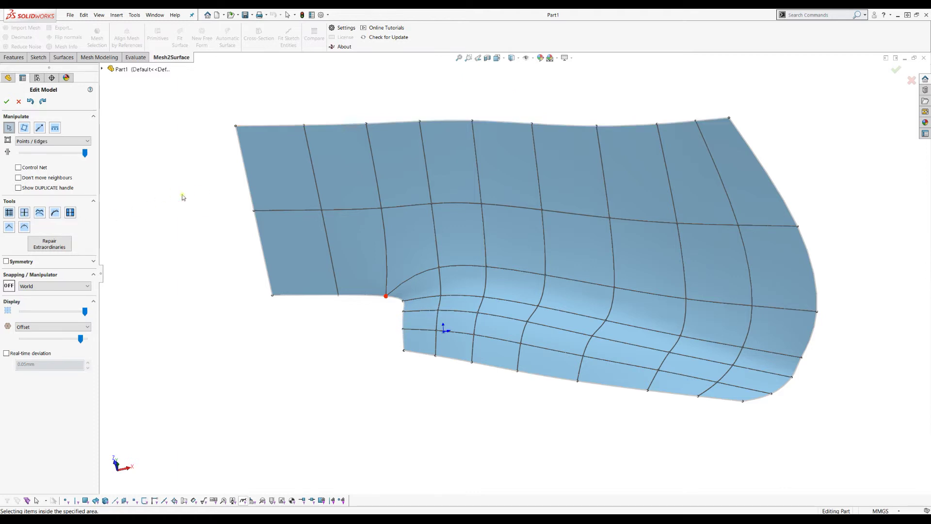
Split the upper and then the lowest edge of the surface's left border to add two rows of patches.
left_click(247, 181)
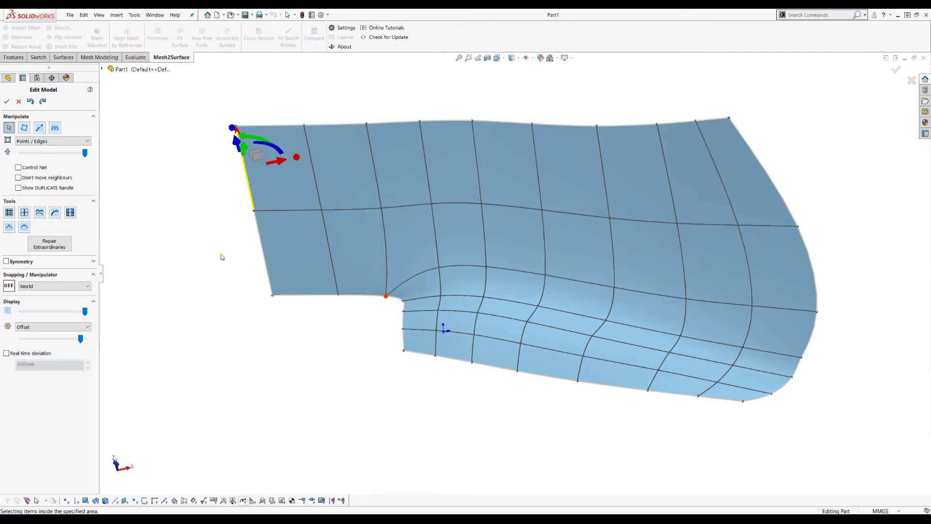
right_click(342, 331)
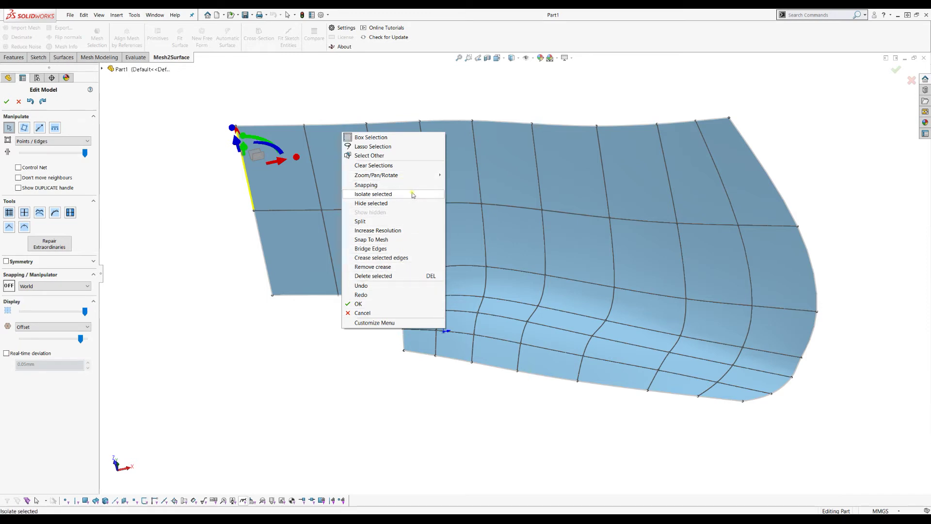
left_click(360, 223)
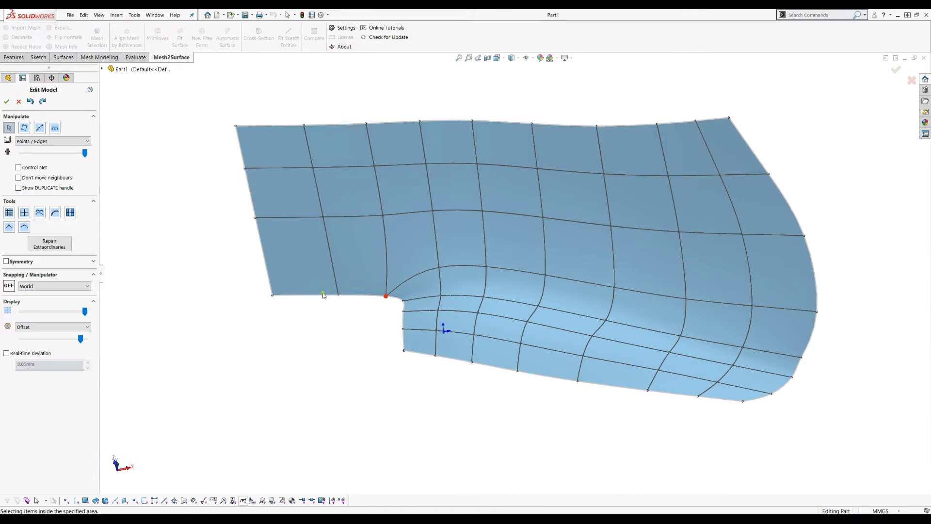
middle_click_drag(348, 331, 333, 355)
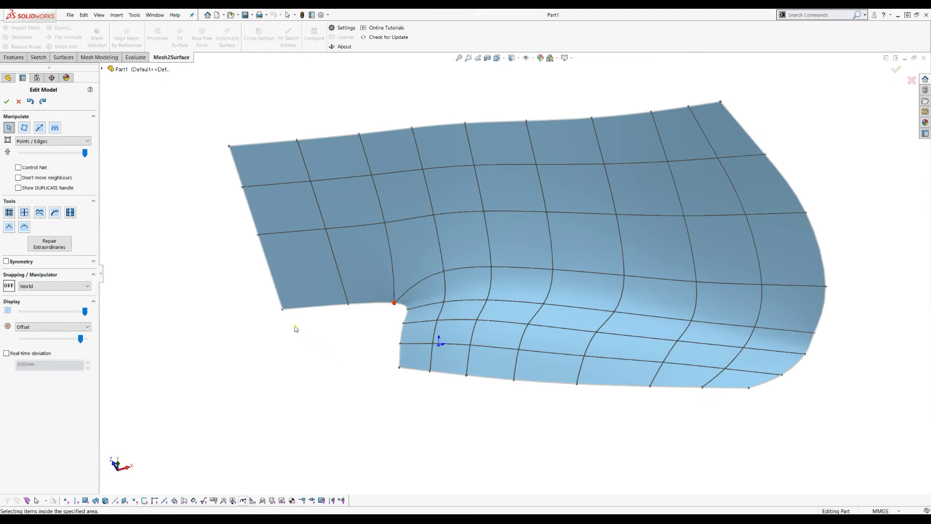
left_click(274, 291)
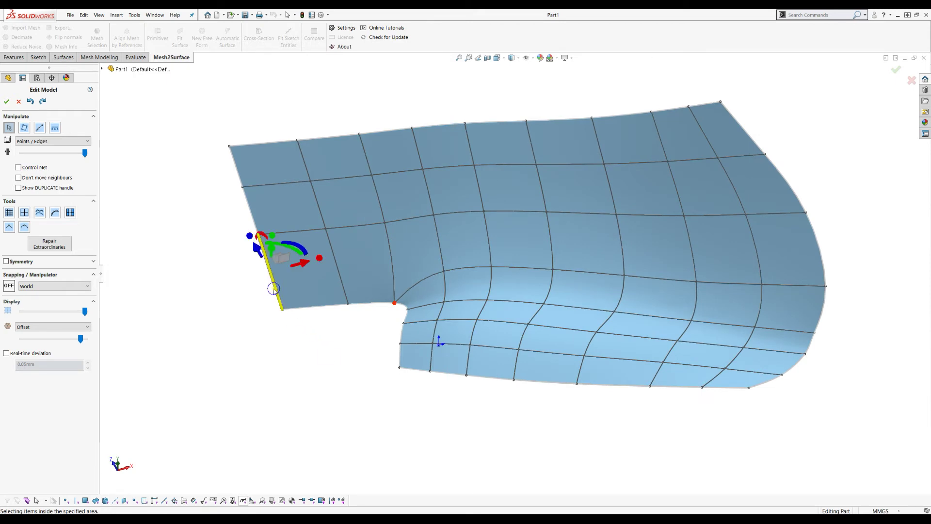
right_click(274, 290)
left_click(306, 376)
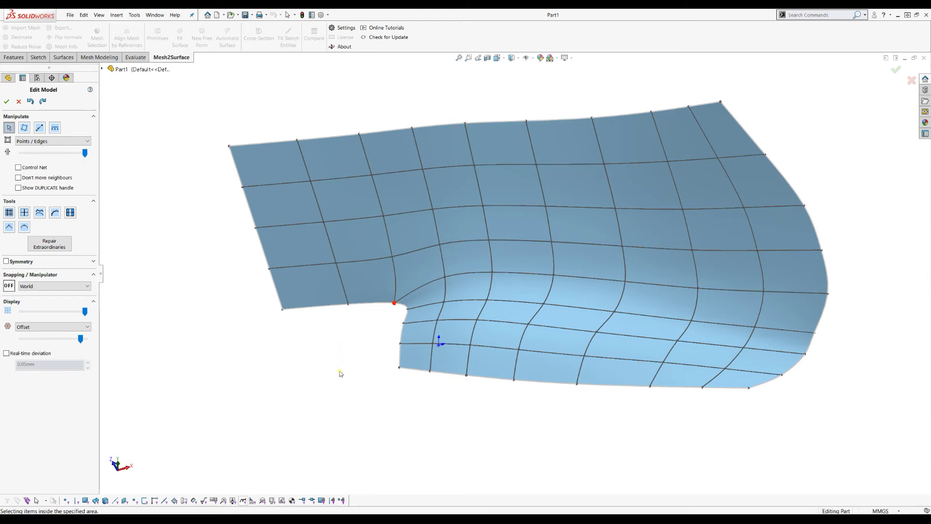
Show the control net and raise the third control point from the corner on the surface's lower front border.
middle_click_drag(339, 364, 288, 343)
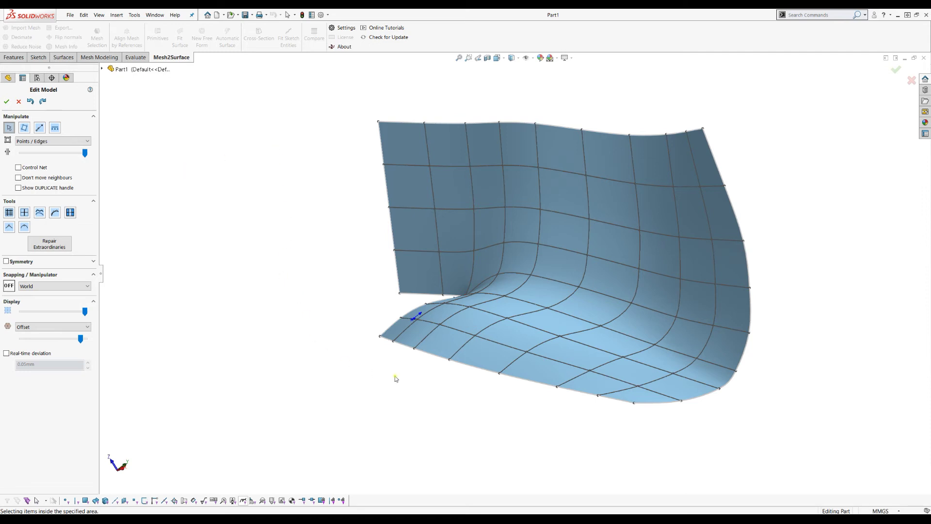
middle_click_drag(465, 380, 464, 436)
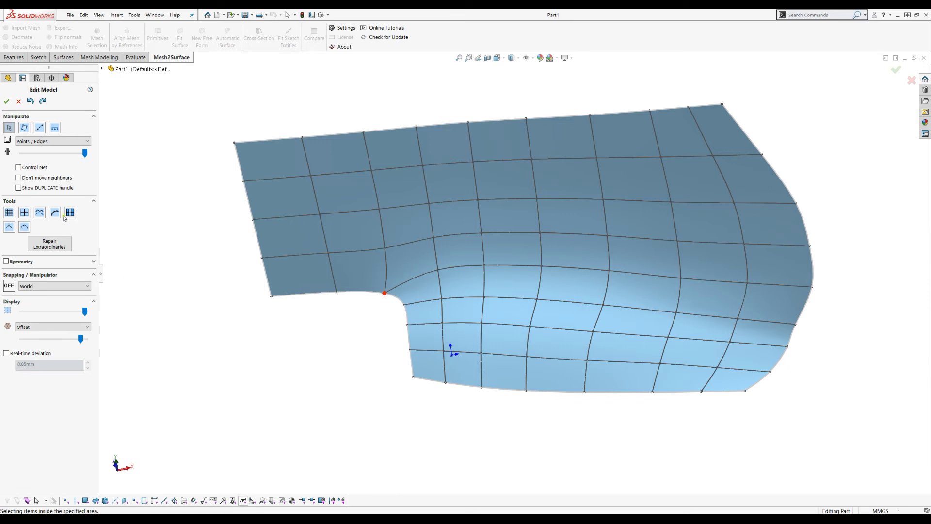
left_click(32, 169)
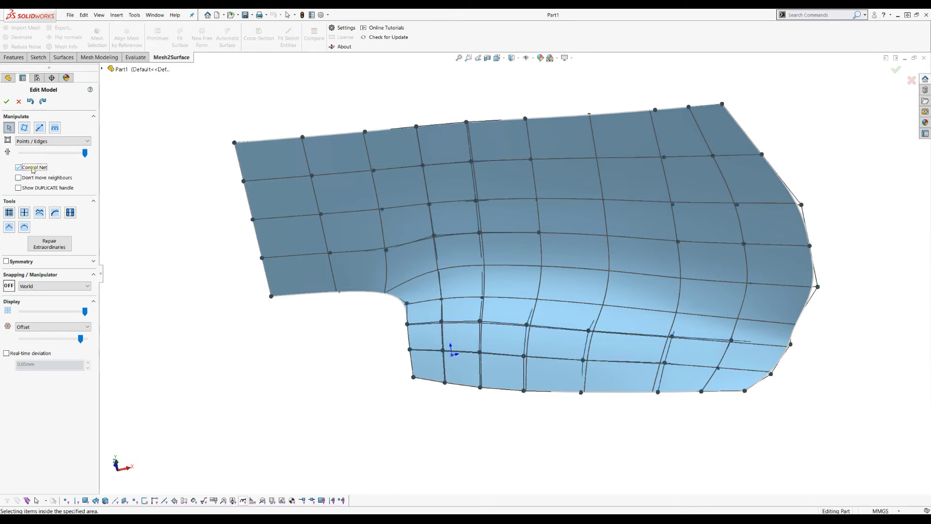
mouse_move(366, 330)
middle_mouse_down()
mouse_move(364, 285)
mouse_move(324, 272)
mouse_move(284, 274)
mouse_move(376, 317)
middle_mouse_up()
scroll(430, 290, "down", 2)
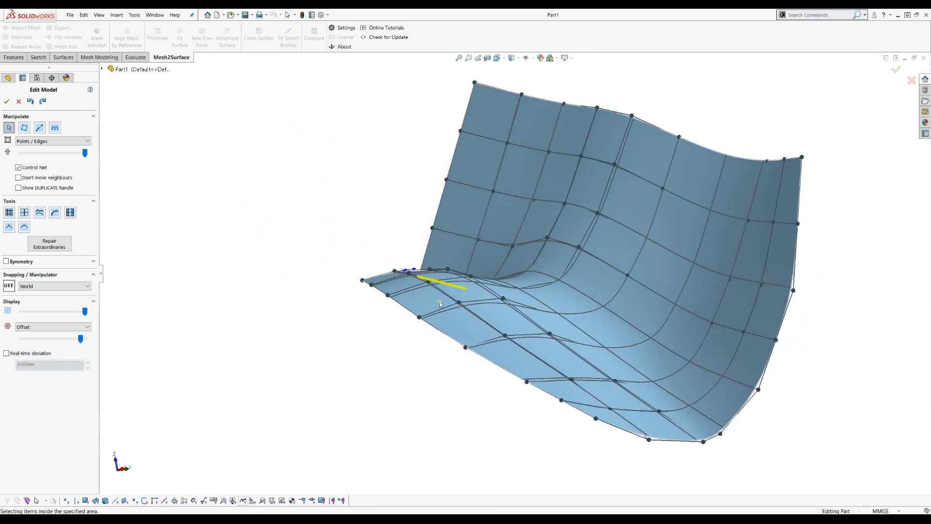
scroll(454, 281, "down", 2)
scroll(501, 269, "down", 2)
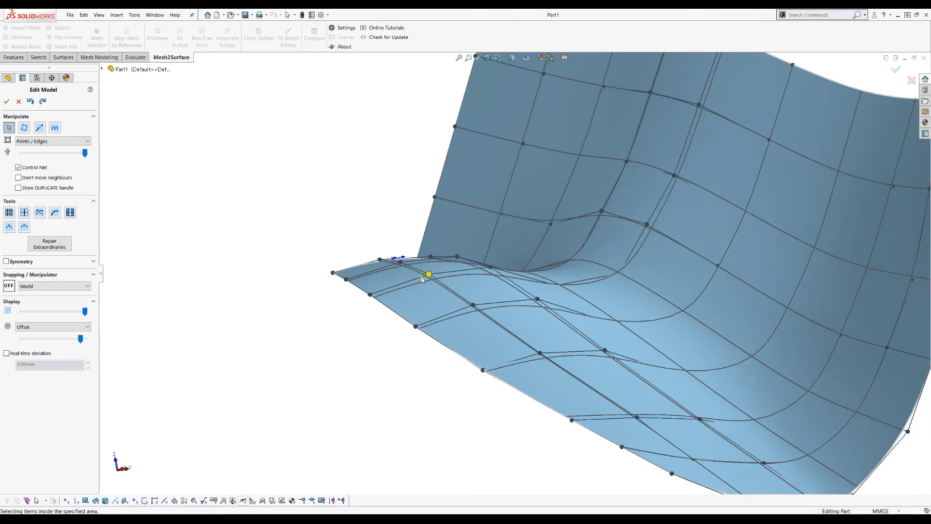
left_click_drag(370, 290, 373, 231)
scroll(390, 350, "up", 2)
Move the corner edge of the lower front border slightly outward, pull the raised control point far outward, and clear the selection.
middle_click_drag(440, 403, 474, 416)
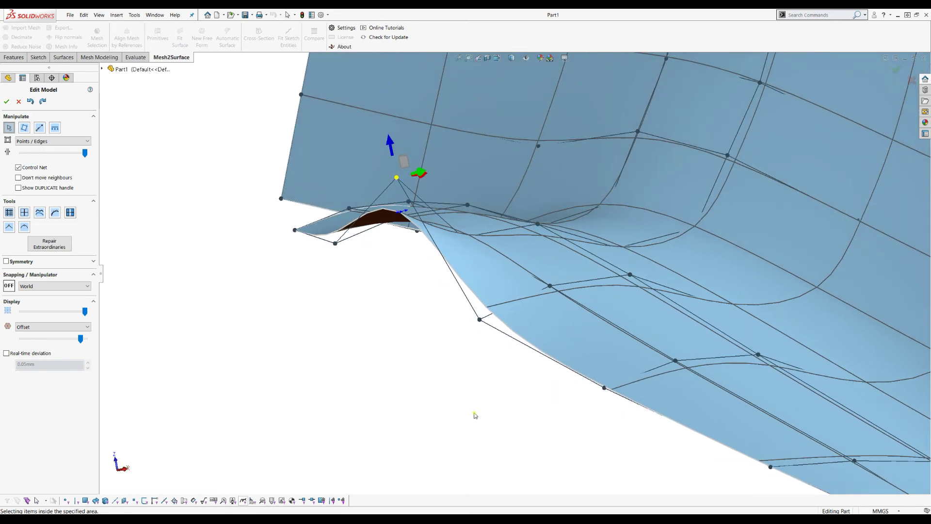
mouse_move(335, 326)
middle_mouse_down()
mouse_move(330, 310)
mouse_move(332, 326)
middle_mouse_up()
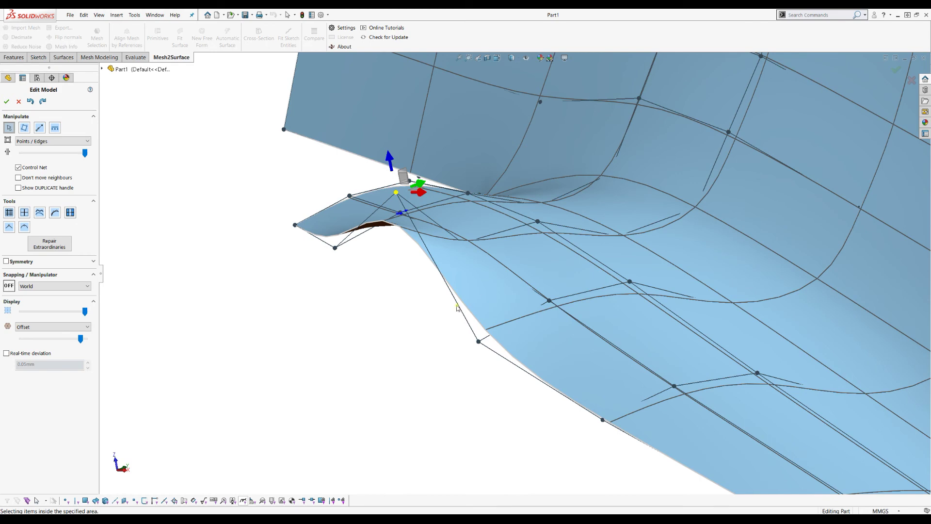
middle_click_drag(388, 295, 390, 331)
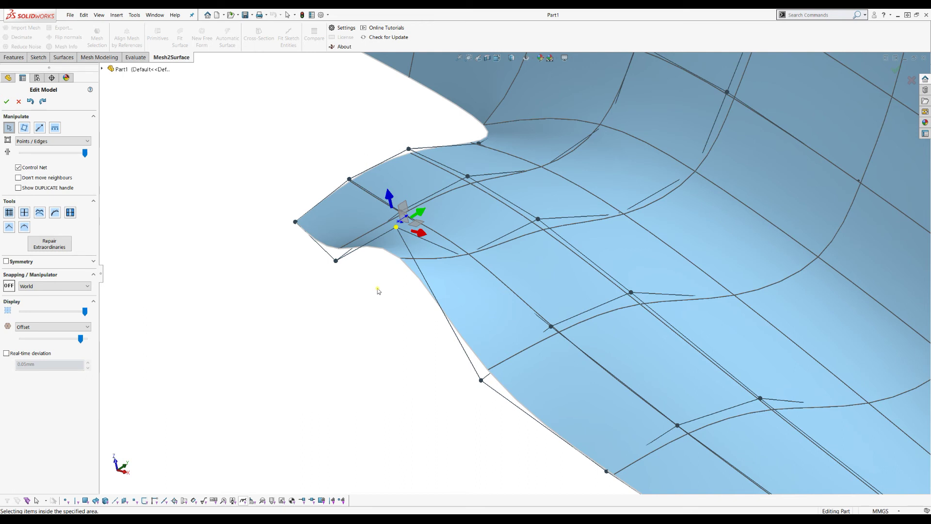
left_click_drag(377, 288, 272, 209)
mouse_move(337, 232)
left_mouse_down()
mouse_move(313, 248)
mouse_move(329, 238)
left_mouse_up()
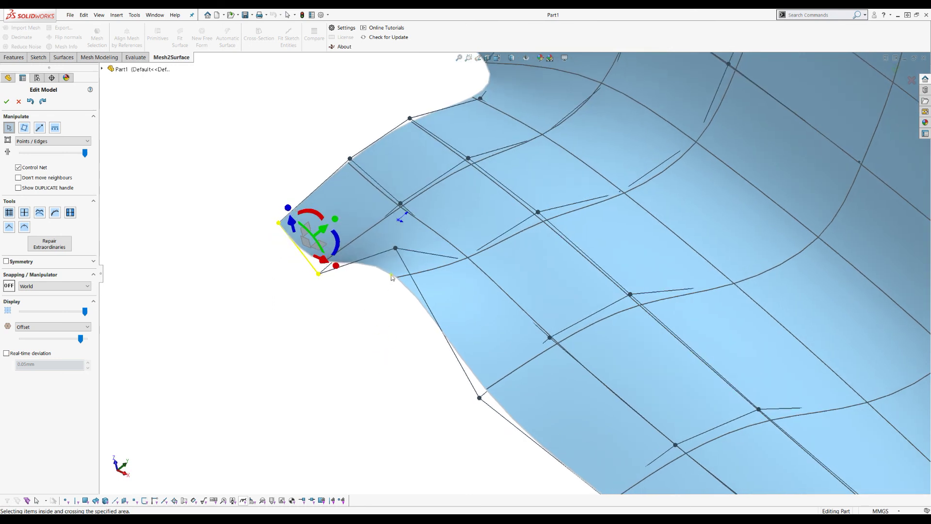
left_click_drag(394, 246, 314, 402)
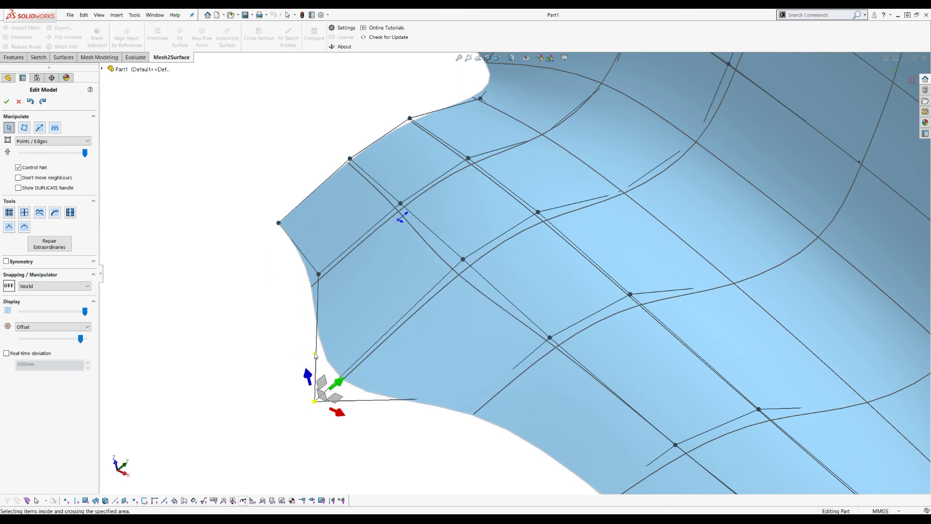
mouse_move(307, 408)
left_mouse_down()
mouse_move(284, 415)
mouse_move(293, 414)
left_mouse_up()
scroll(319, 227, "up", 1)
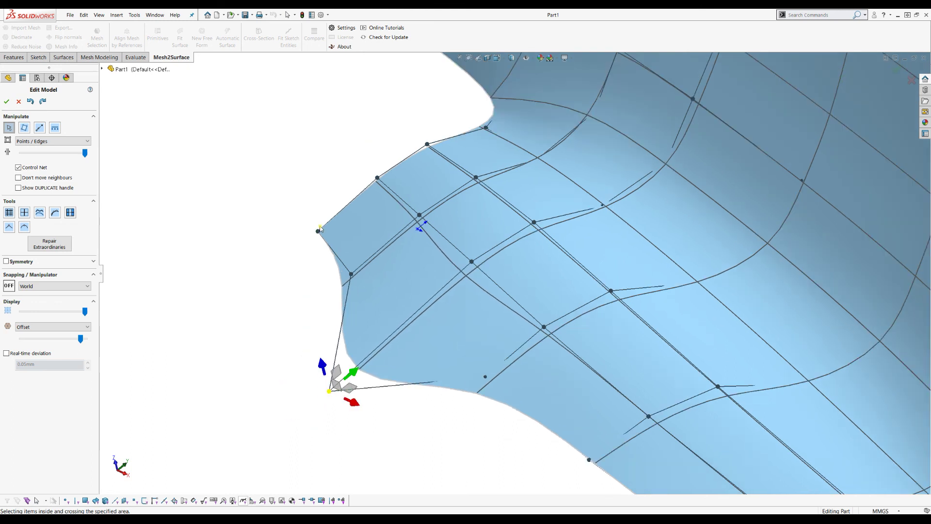
left_click(283, 212)
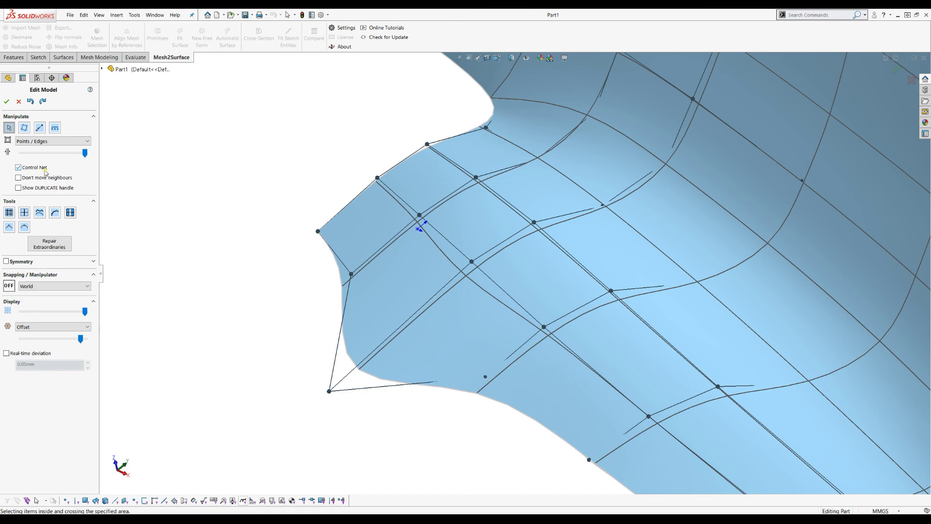